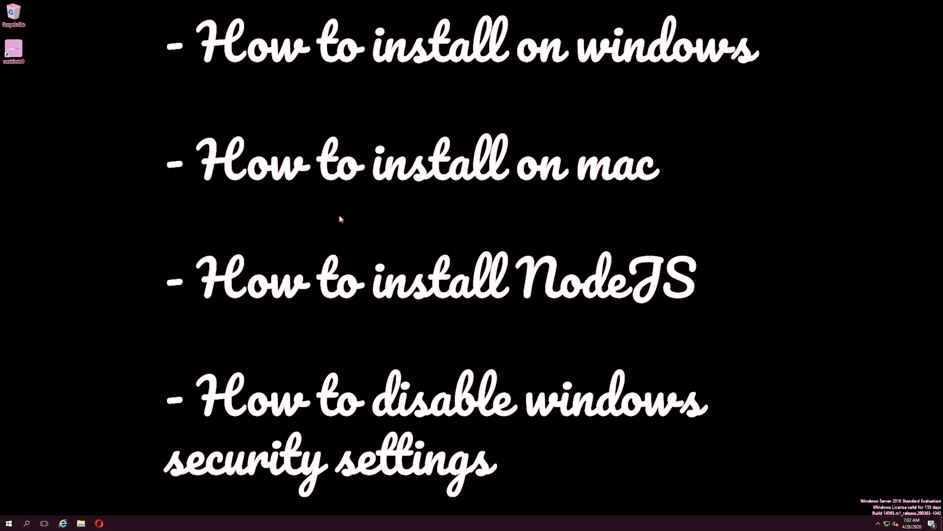
{"action": "key", "text": "super"}
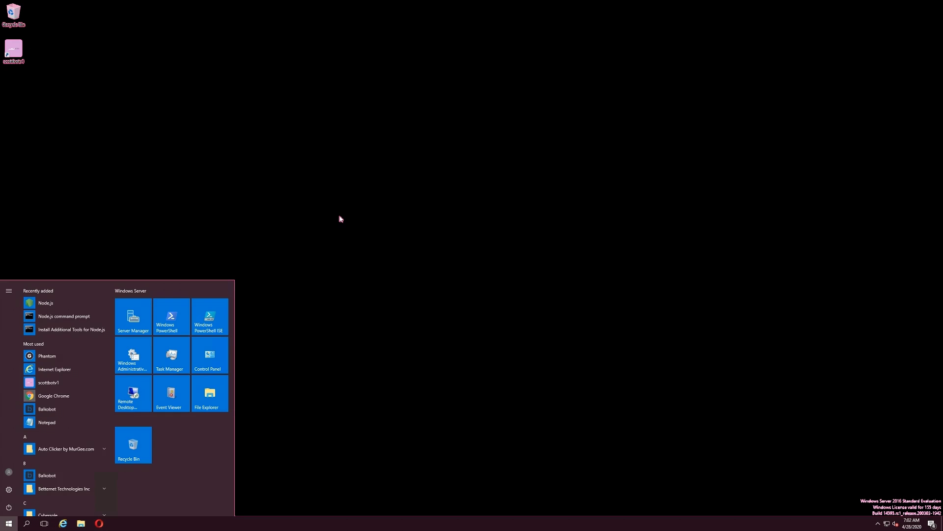
{"action": "left_click", "coordinate": [40, 394]}
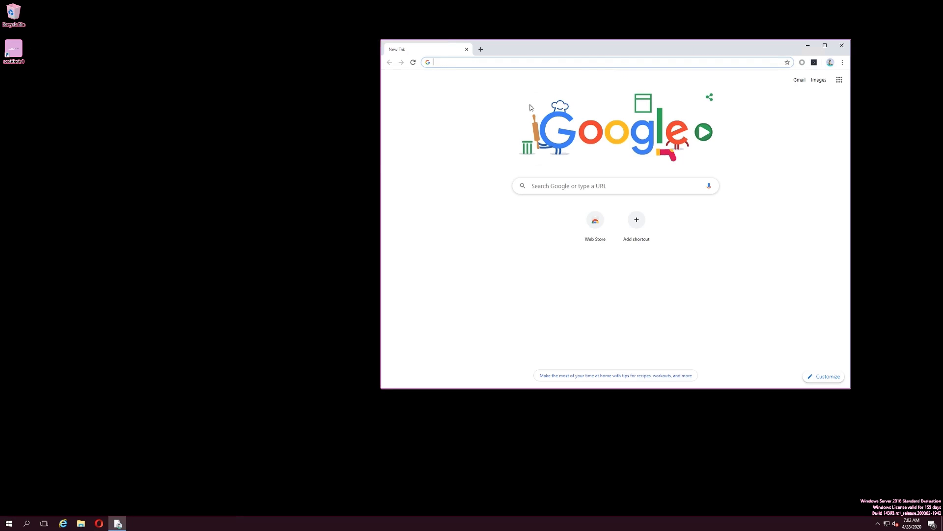
{"action": "left_click_drag", "start_coordinate": [617, 55], "coordinate": [498, 63]}
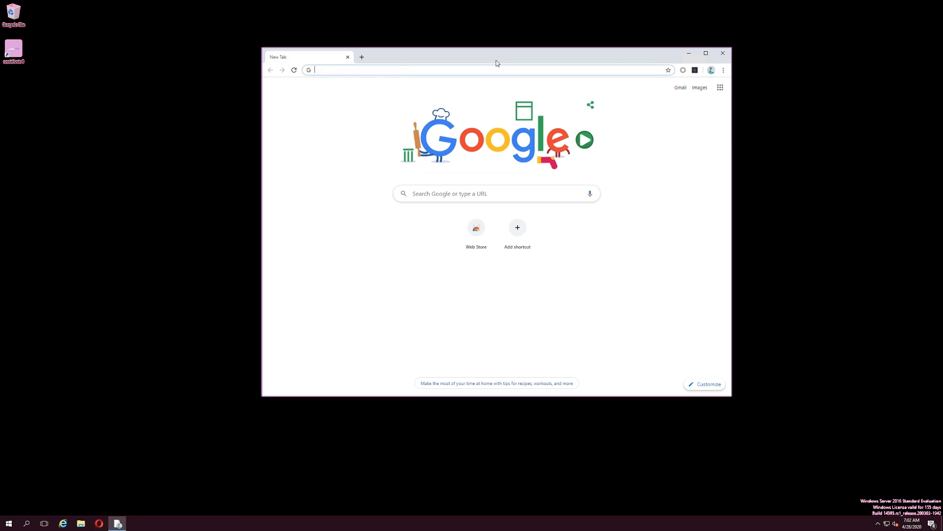
{"action": "type", "text": "https://scottbotv1.com/emailformat"}
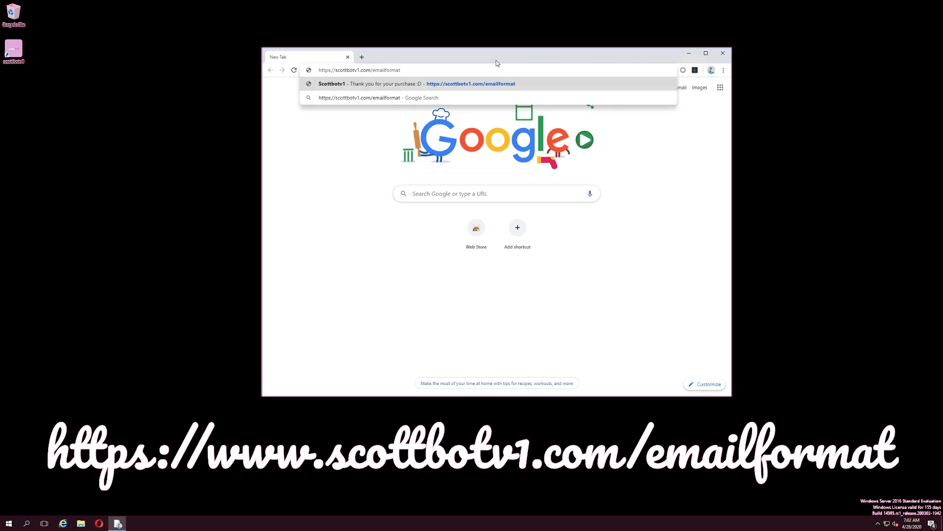
{"action": "key", "text": "Return"}
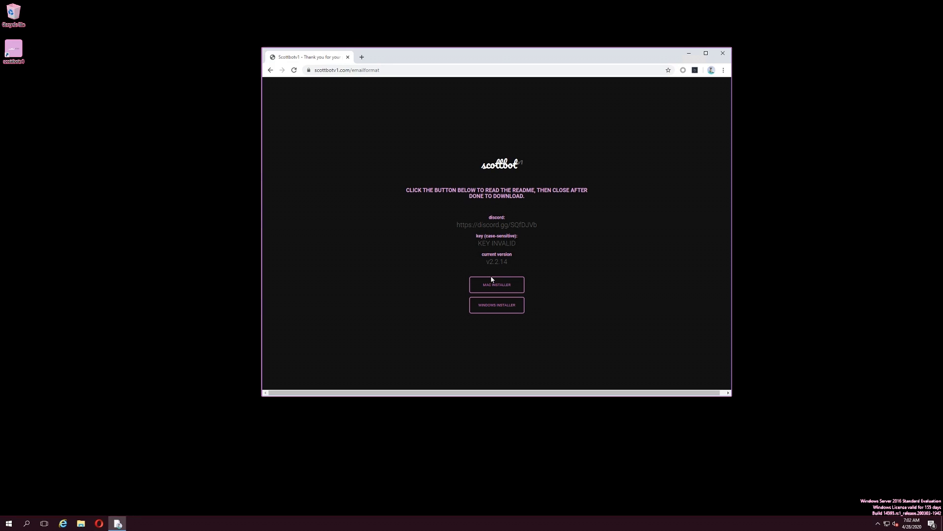
Step: Download the ScottBot Windows installer and run scottbotv1 Setup 2.2.14 despite the security warning
{"action": "left_click", "coordinate": [505, 307]}
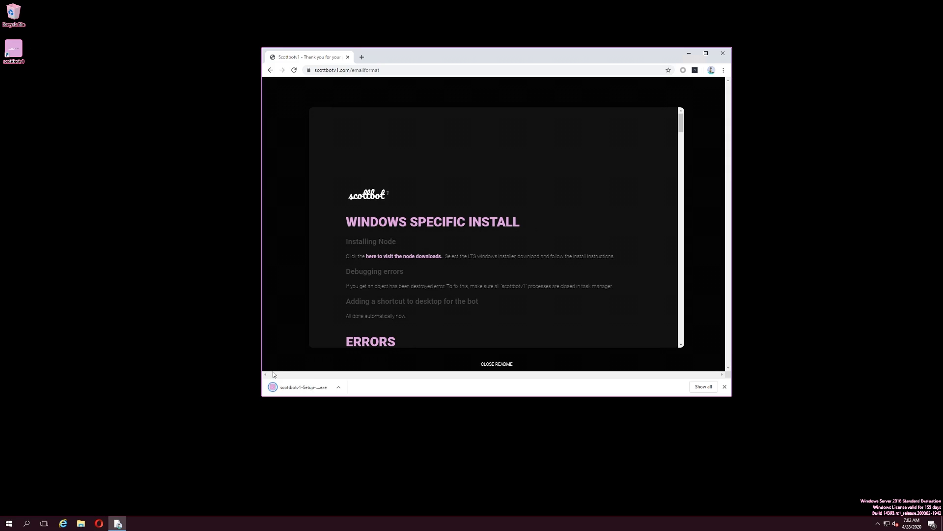
{"action": "left_click", "coordinate": [286, 390]}
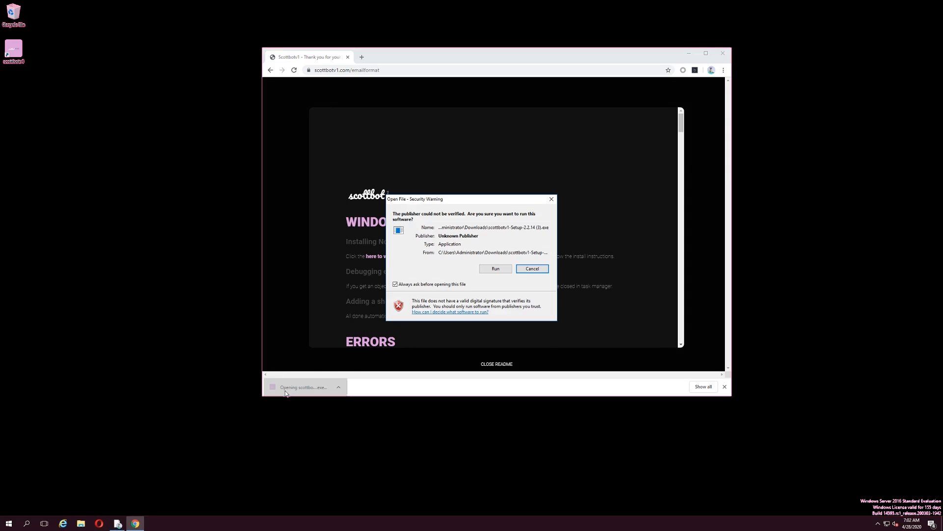
{"action": "left_click", "coordinate": [507, 269]}
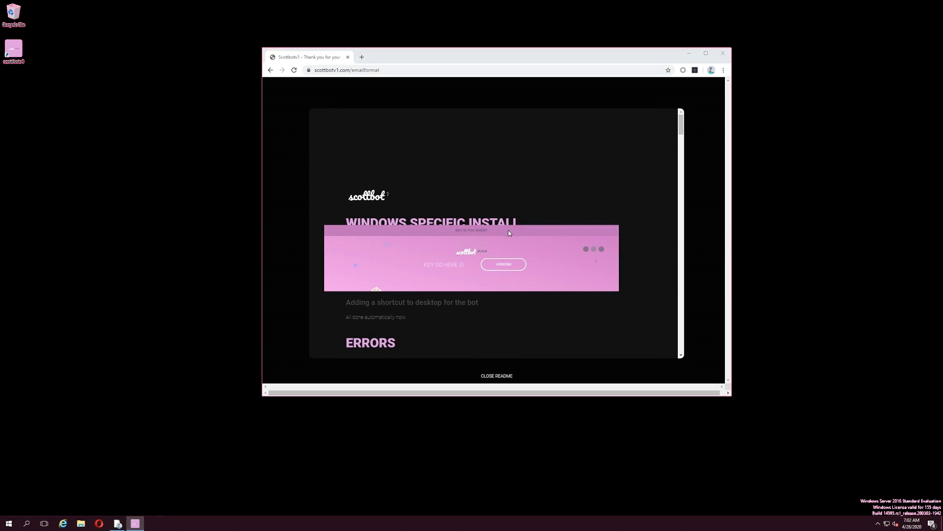
Step: Scroll through the ScottBot install readme and close it with CLOSE README
{"action": "left_click_drag", "start_coordinate": [508, 233], "coordinate": [479, 231]}
{"action": "left_click", "coordinate": [565, 60]}
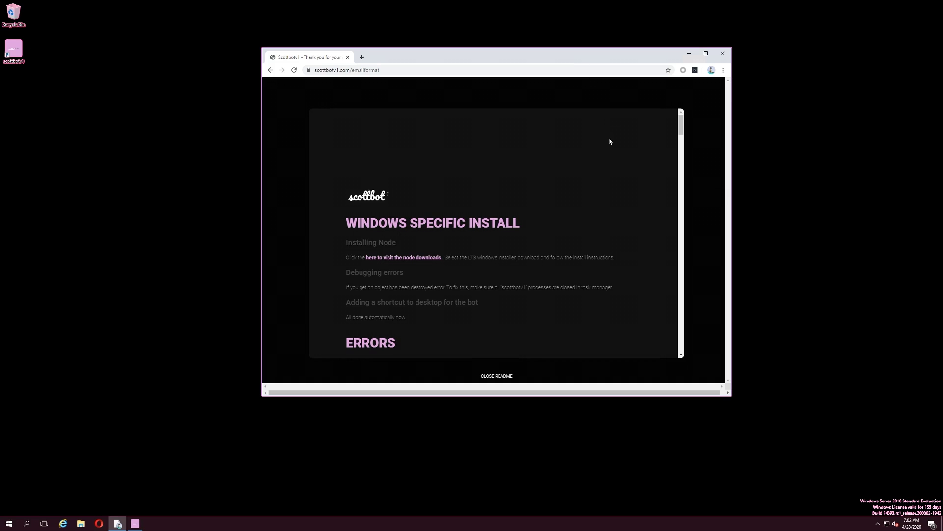
{"action": "scroll", "coordinate": [538, 269], "scroll_direction": "down", "scroll_amount": 5}
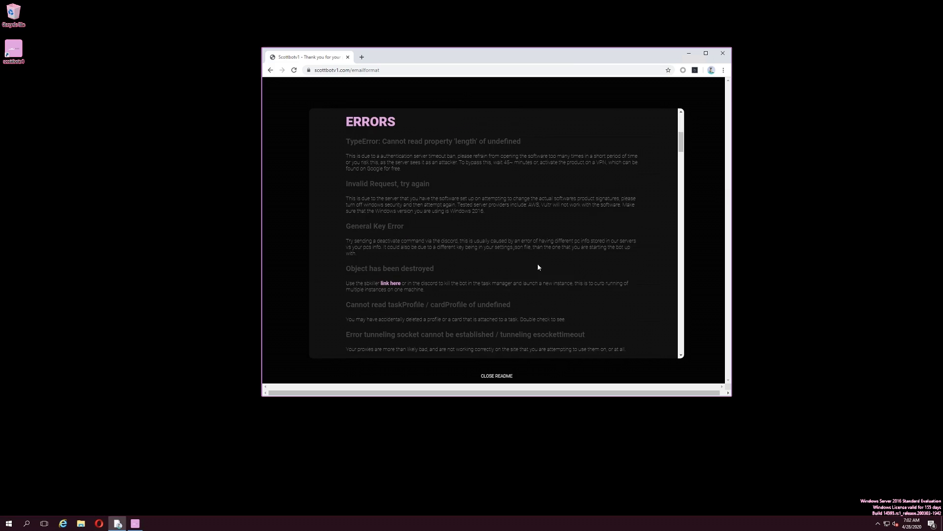
{"action": "scroll", "coordinate": [537, 255], "scroll_direction": "down", "scroll_amount": 3}
{"action": "scroll", "coordinate": [539, 253], "scroll_direction": "down", "scroll_amount": 2}
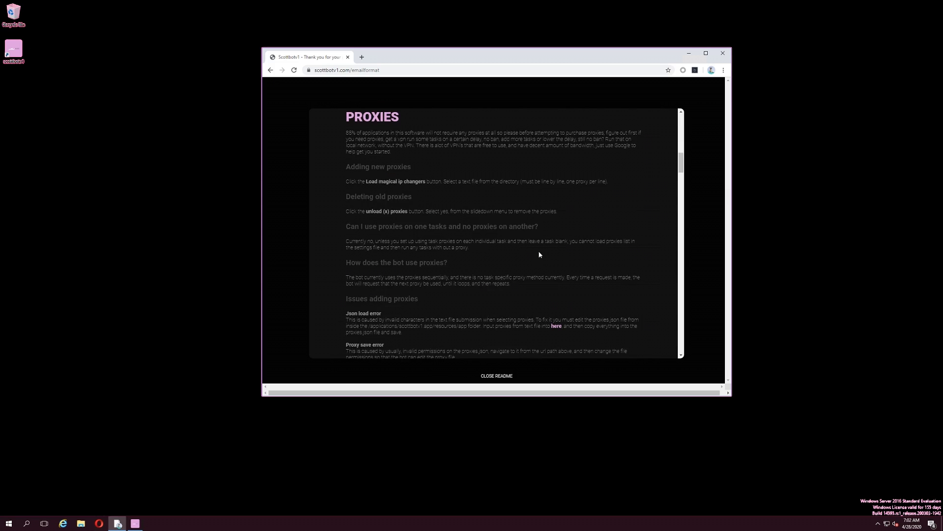
{"action": "scroll", "coordinate": [534, 270], "scroll_direction": "down", "scroll_amount": 2}
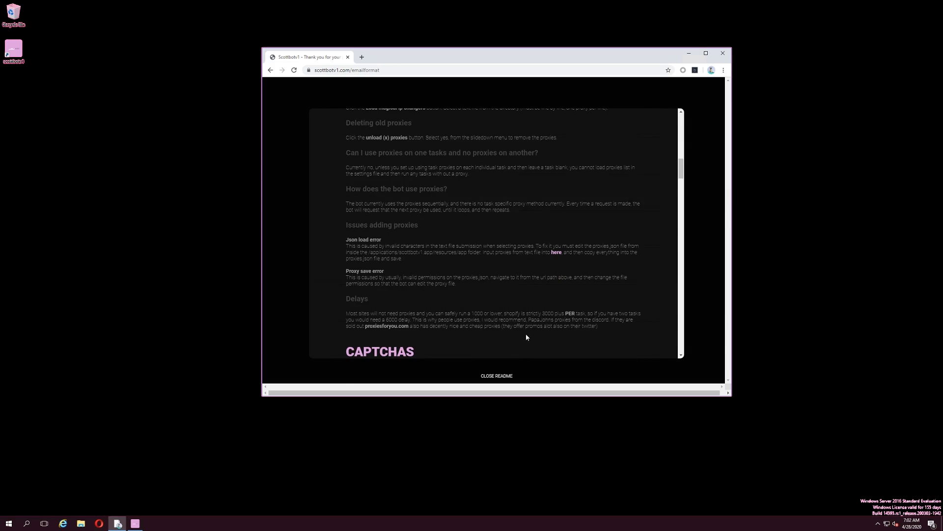
{"action": "left_click", "coordinate": [496, 375]}
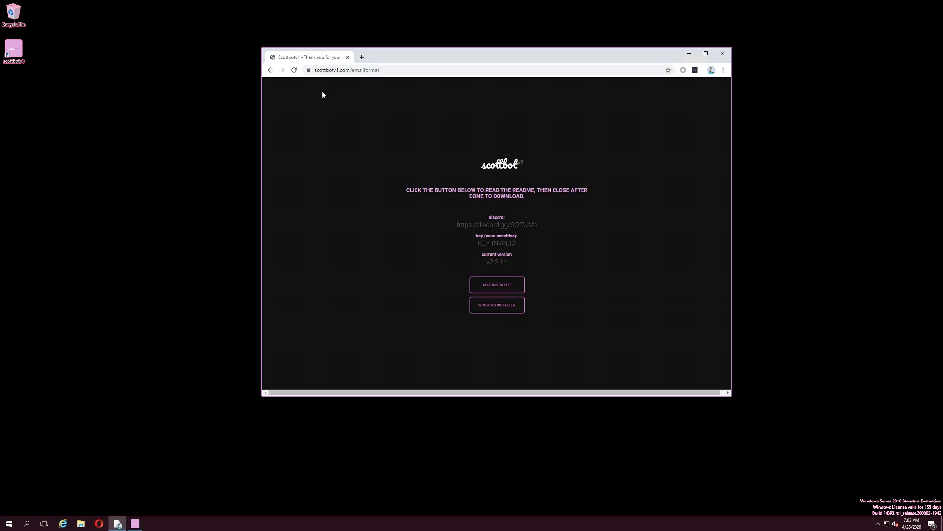
Step: In a new tab, load nodejs.org/en/download and download the 64-bit Windows .msi installer
{"action": "left_click", "coordinate": [362, 57]}
{"action": "type", "text": "https://nodejs.org/en/download/"}
{"action": "key", "text": "Return"}
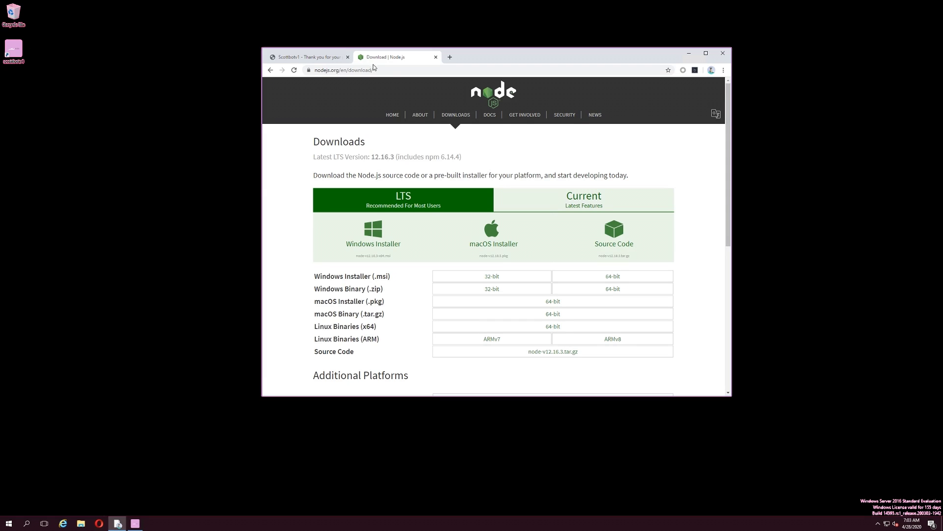
{"action": "left_click", "coordinate": [625, 277]}
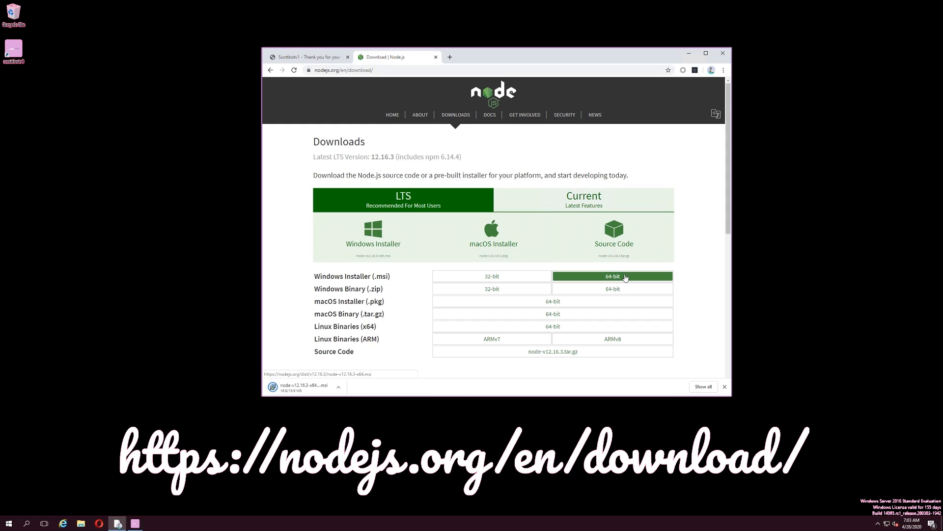
Step: Run node-v12.16.3-x64.msi, then cancel at the change/repair/remove step and close the wizard
{"action": "left_click", "coordinate": [301, 391]}
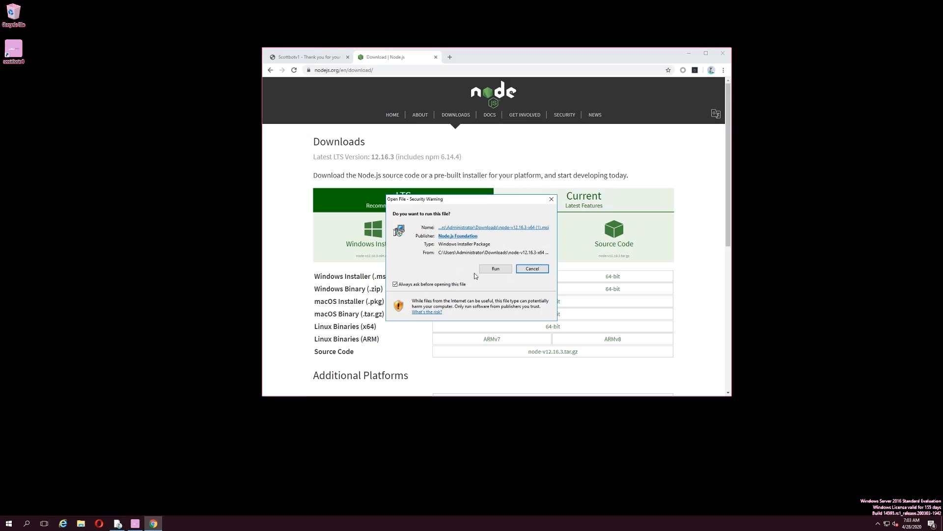
{"action": "left_click", "coordinate": [497, 272]}
{"action": "left_click", "coordinate": [510, 319]}
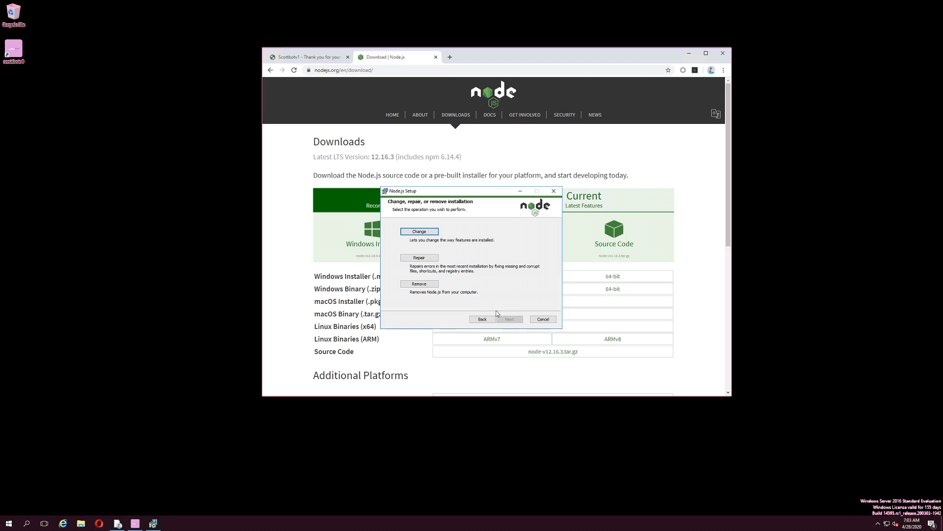
{"action": "left_click", "coordinate": [543, 319]}
{"action": "left_click", "coordinate": [456, 276]}
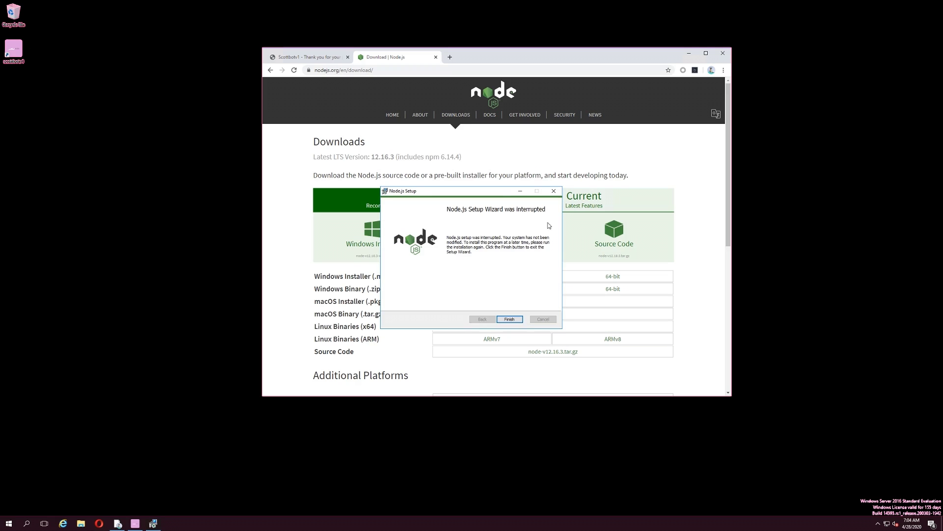
{"action": "left_click", "coordinate": [510, 319]}
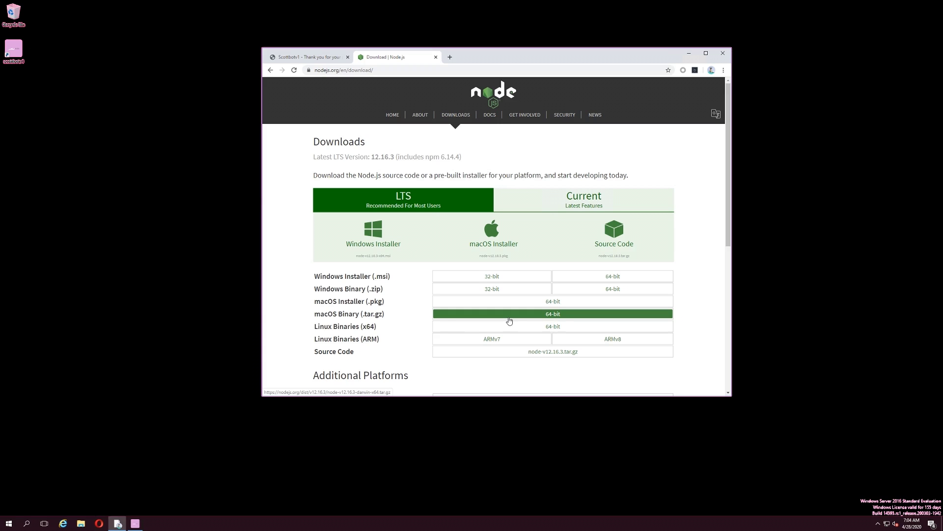
Step: Enter the licence key in ScottBot's KEY GO HERE field and submit it with VROOOM
{"action": "left_click", "coordinate": [135, 524]}
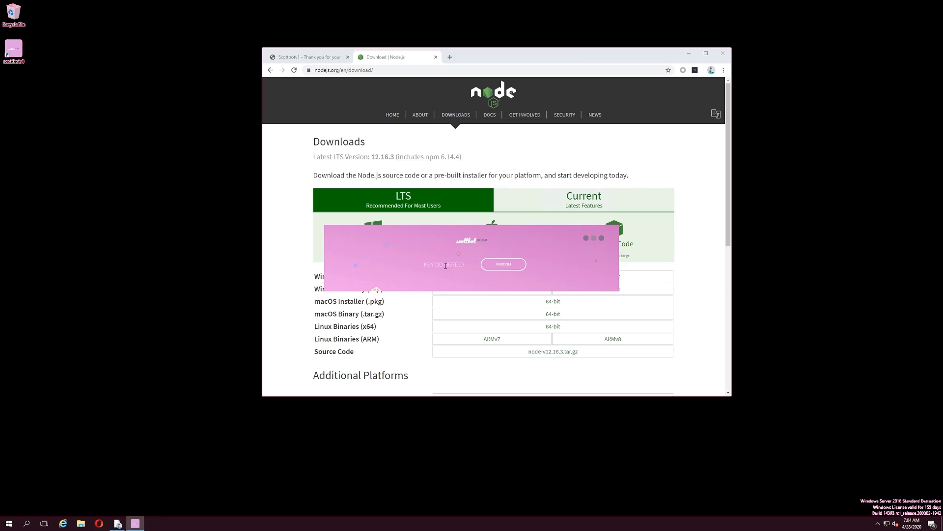
{"action": "type", "text": "YOUREKYEGOESHERE"}
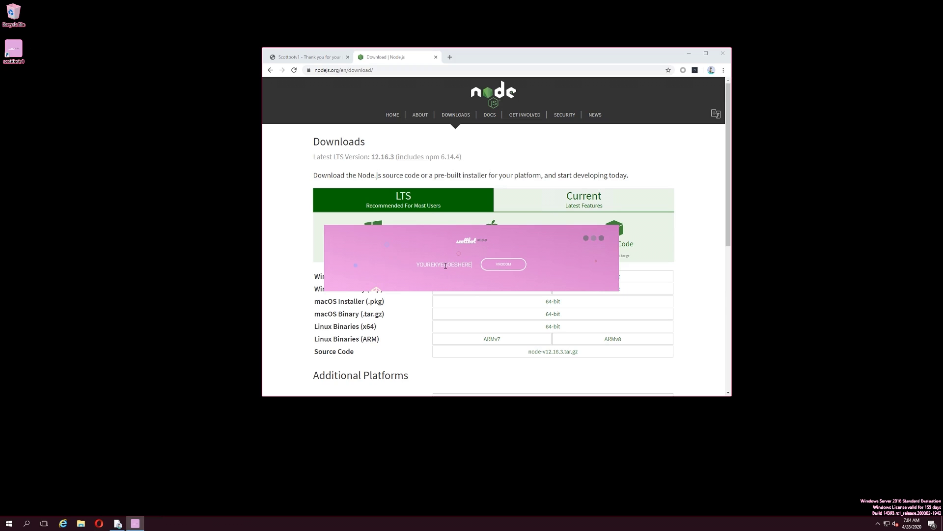
{"action": "left_click", "coordinate": [490, 265]}
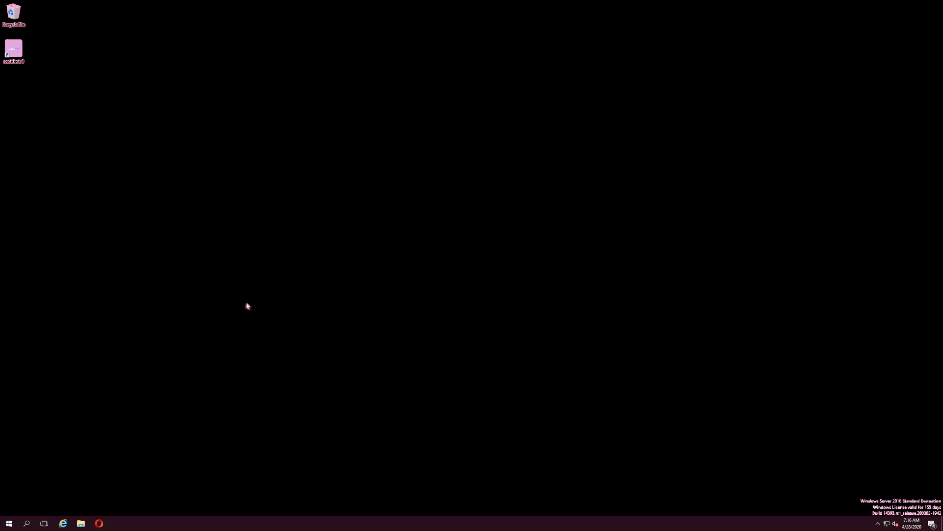
Step: Launch Server Manager from the Start menu
{"action": "left_click", "coordinate": [8, 522]}
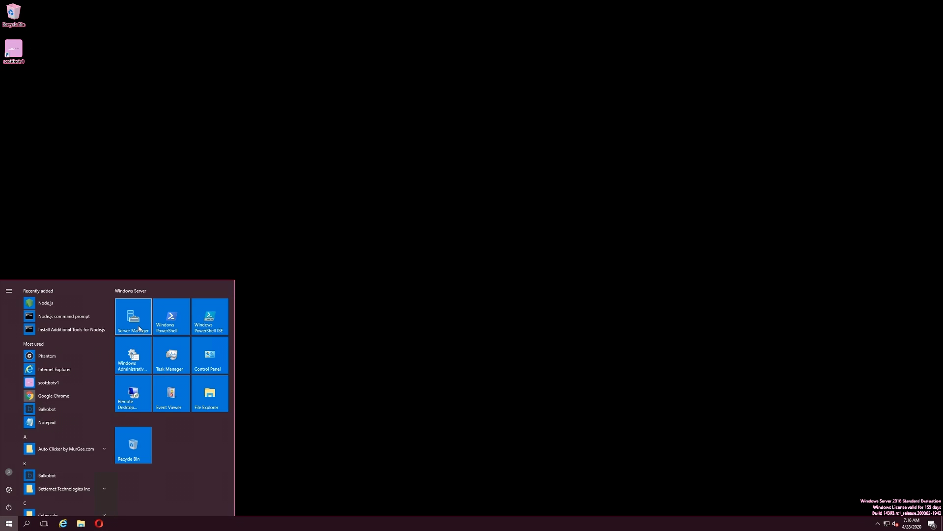
{"action": "left_click", "coordinate": [140, 328]}
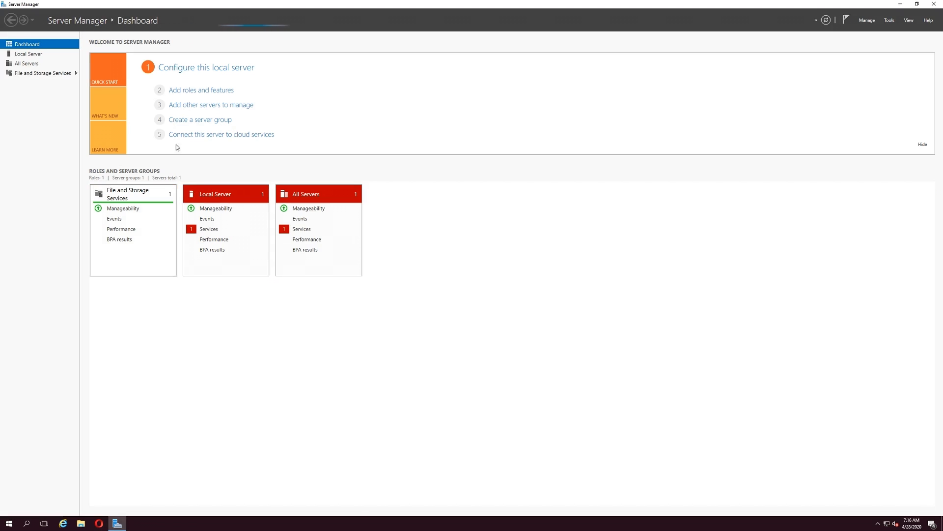
Step: On the Local Server page, set IE Enhanced Security Configuration to Off for Administrators and Users
{"action": "left_click", "coordinate": [176, 68]}
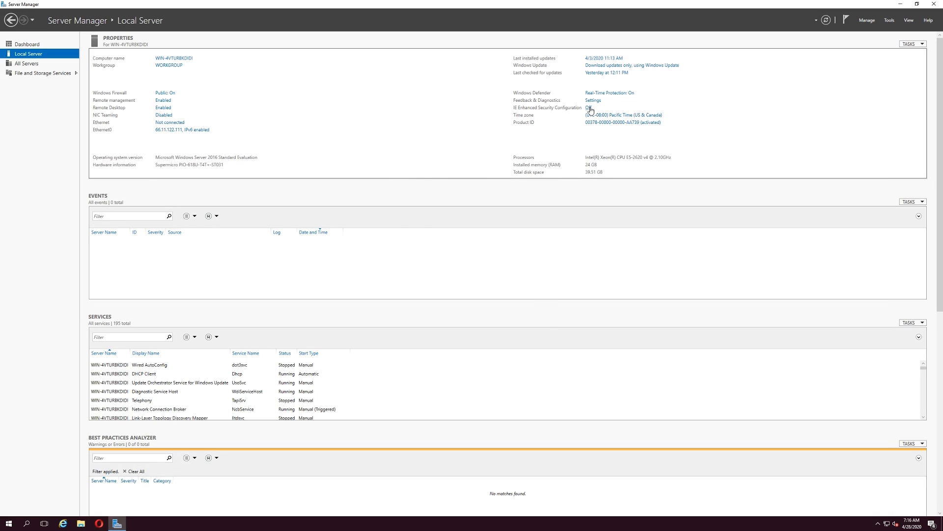
{"action": "left_click", "coordinate": [589, 108]}
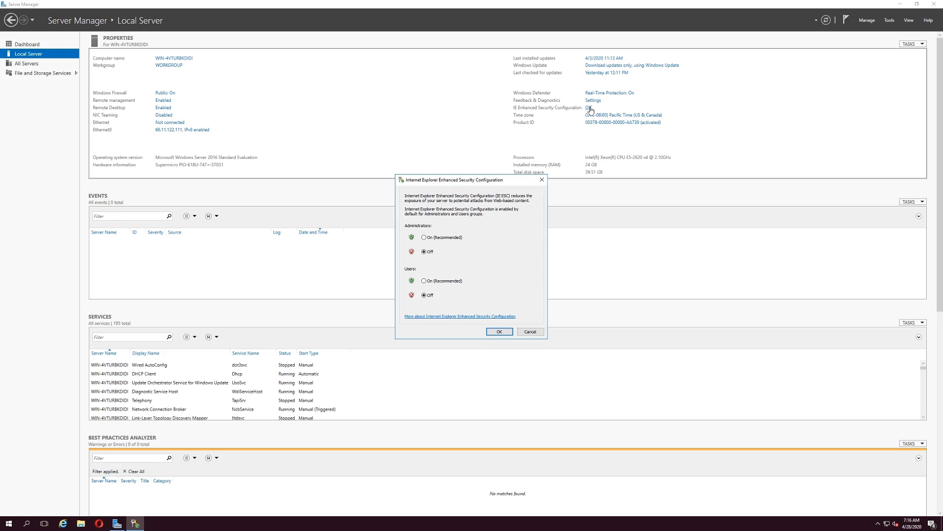
{"action": "left_click", "coordinate": [432, 296]}
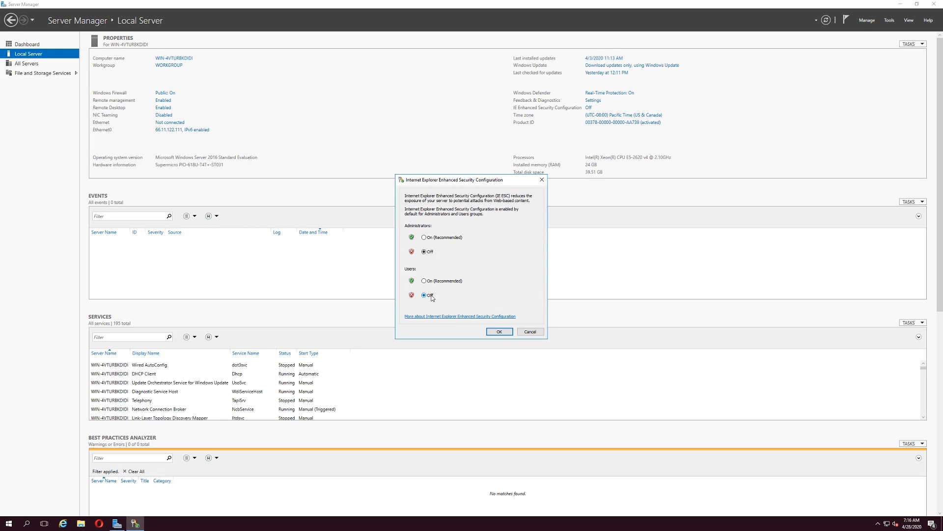
{"action": "left_click", "coordinate": [492, 331]}
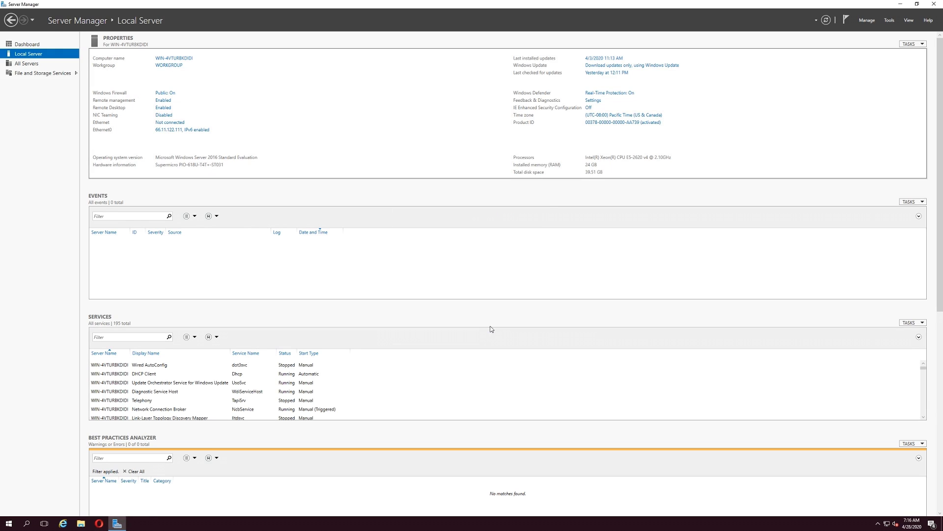